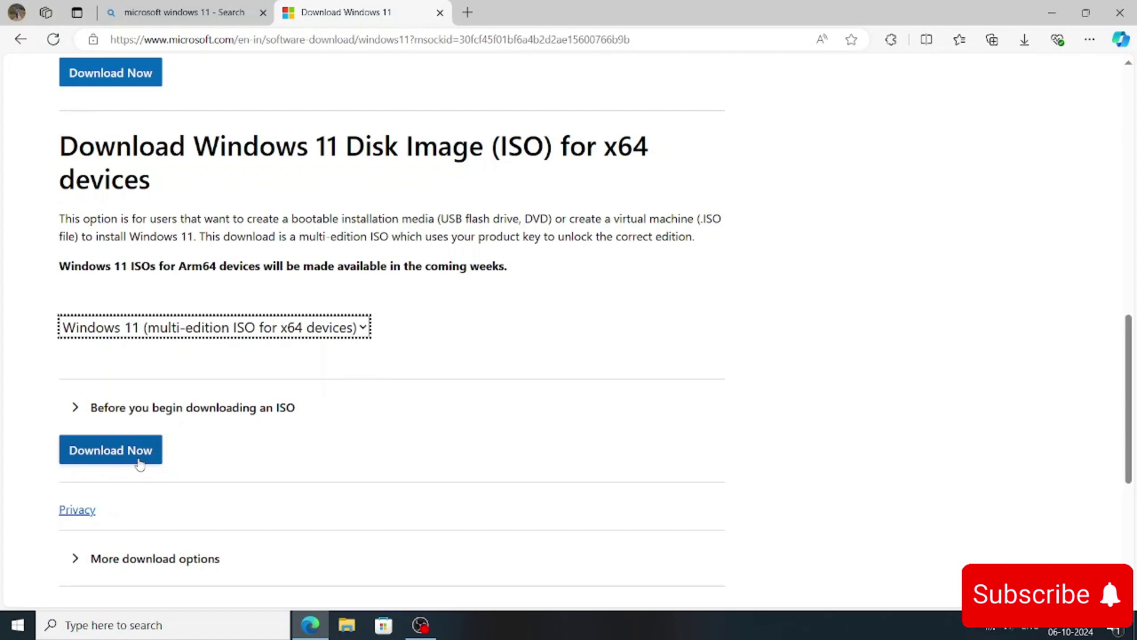
# Request the Windows 11 multi-edition x64 ISO in English International and start its 64-bit download
pyautogui.click(137, 456)
pyautogui.scroll(-3, 469, 443)
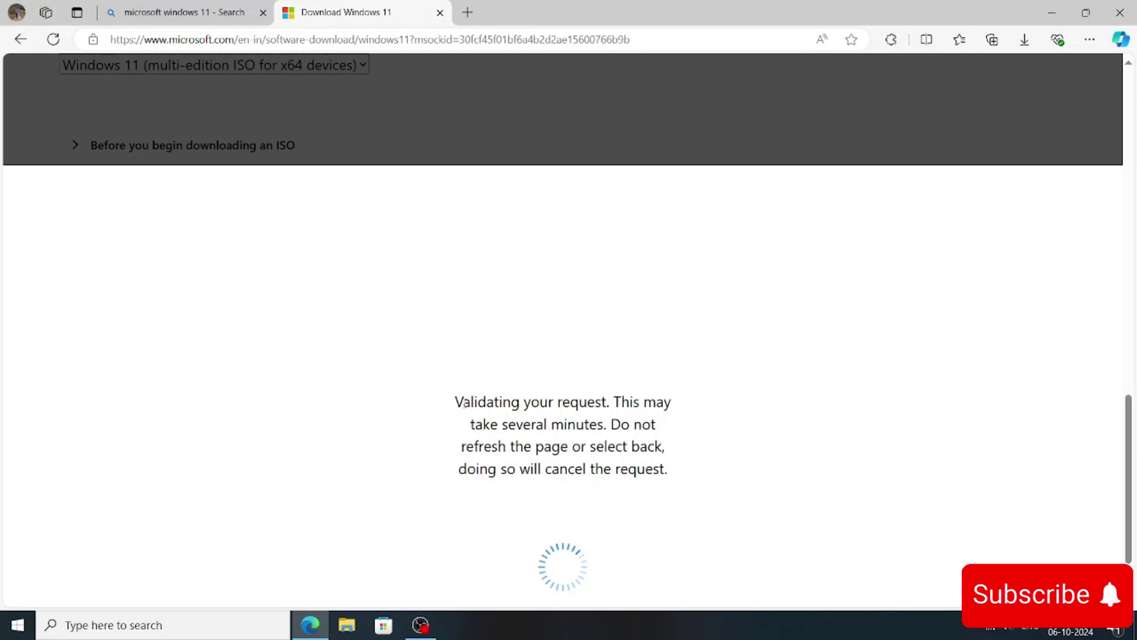
pyautogui.click(136, 341)
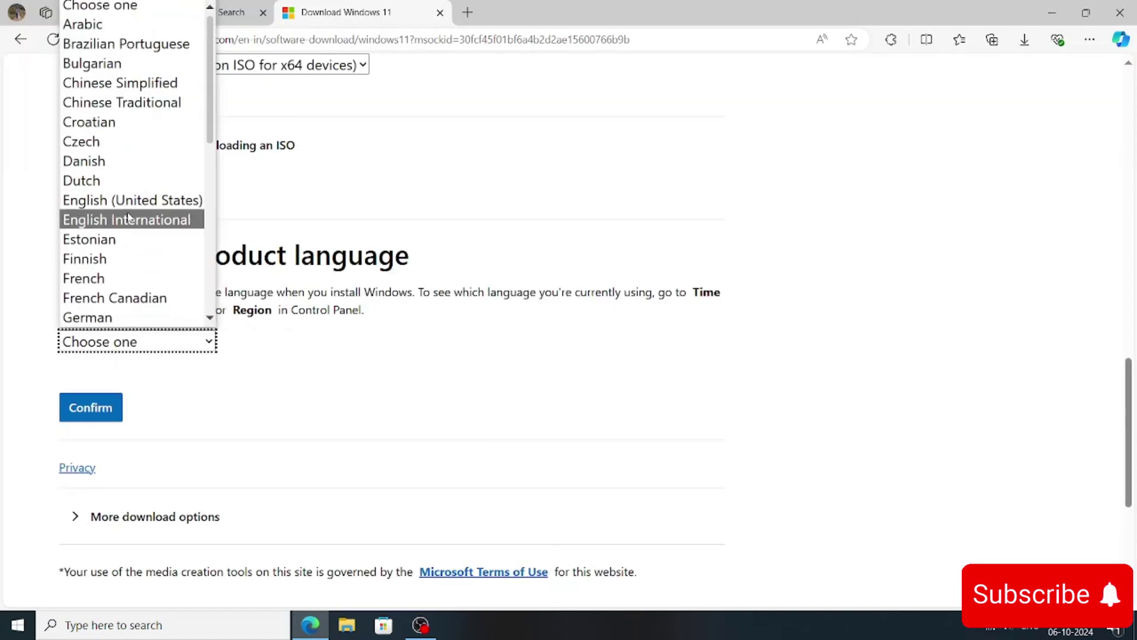
pyautogui.scroll(-1, 212, 137)
pyautogui.click(118, 188)
pyautogui.click(90, 409)
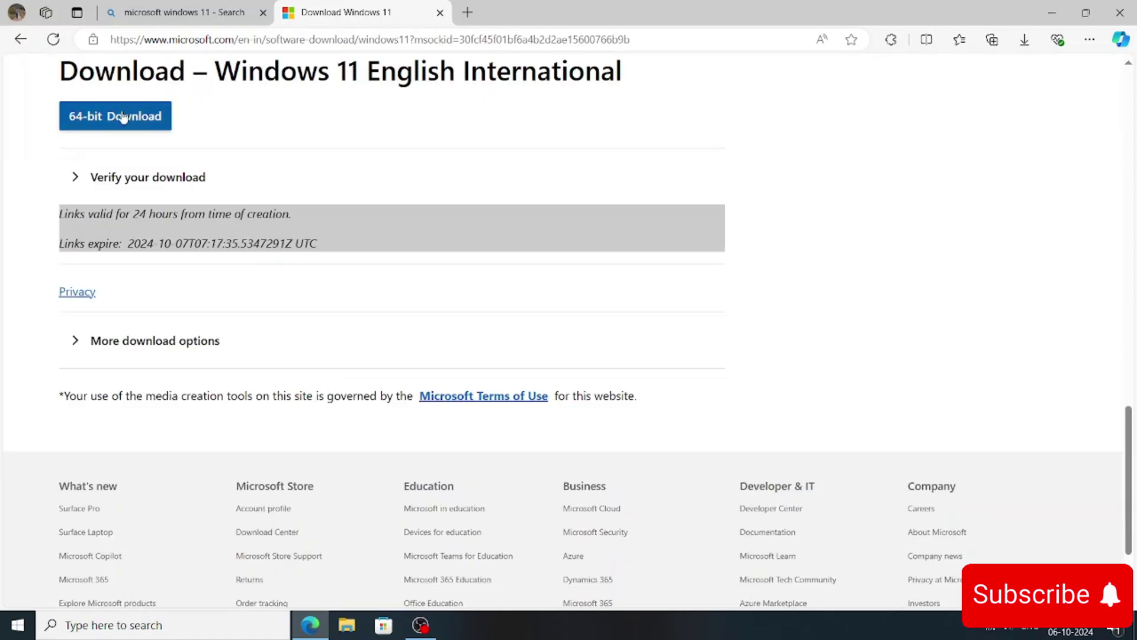
pyautogui.click(122, 115)
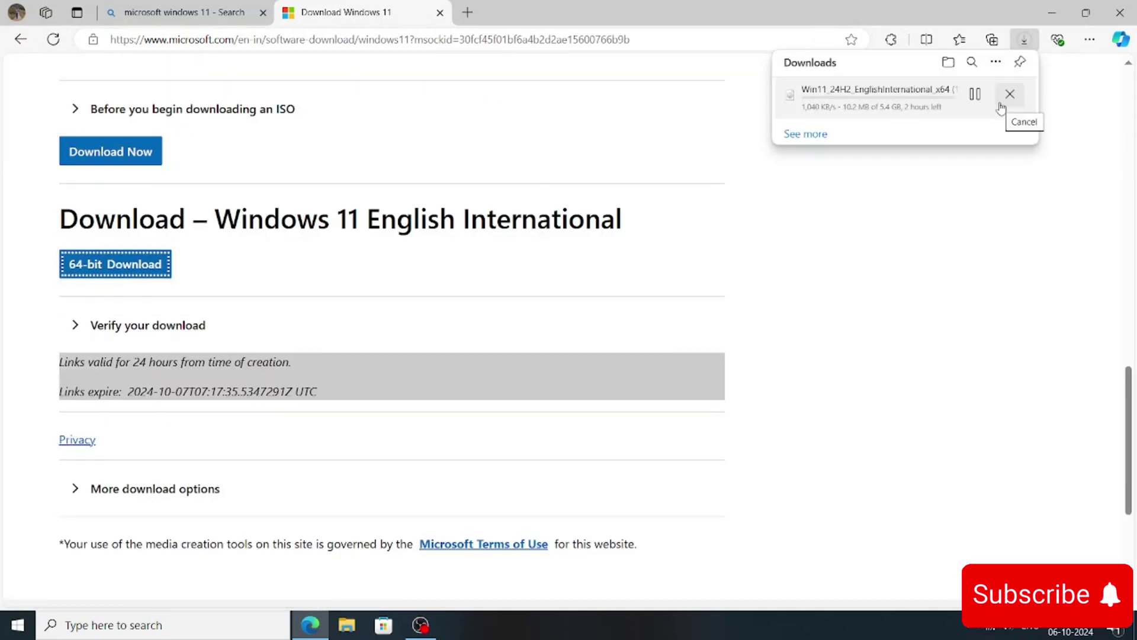
# Search the web for rufus in a new browser tab and open the official rufus.ie site
pyautogui.click(466, 12)
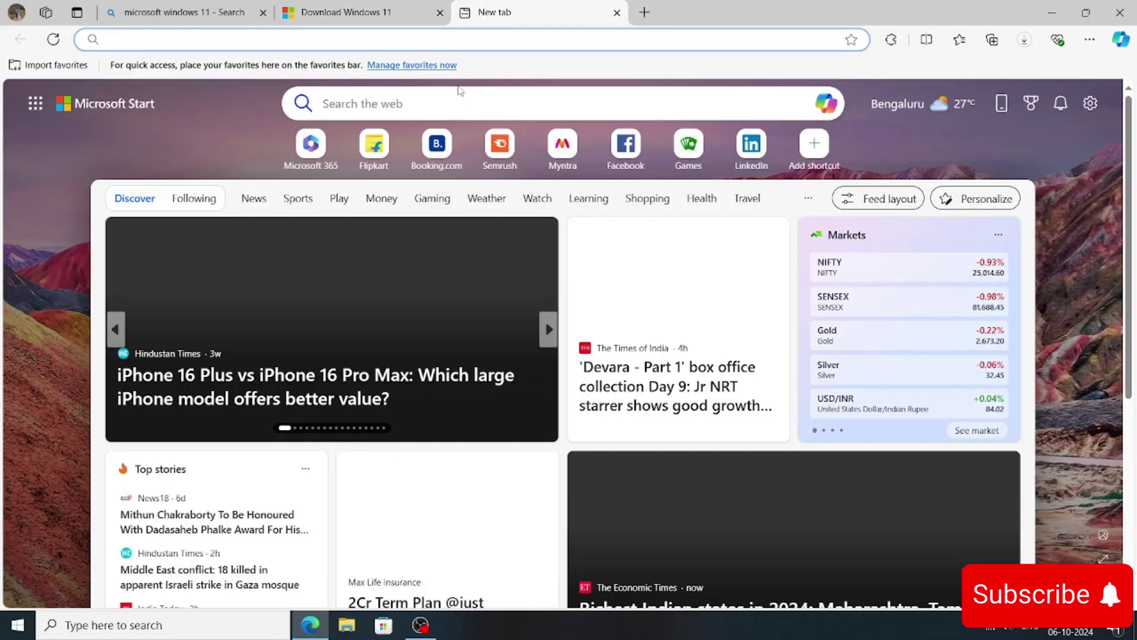
pyautogui.write('ru')
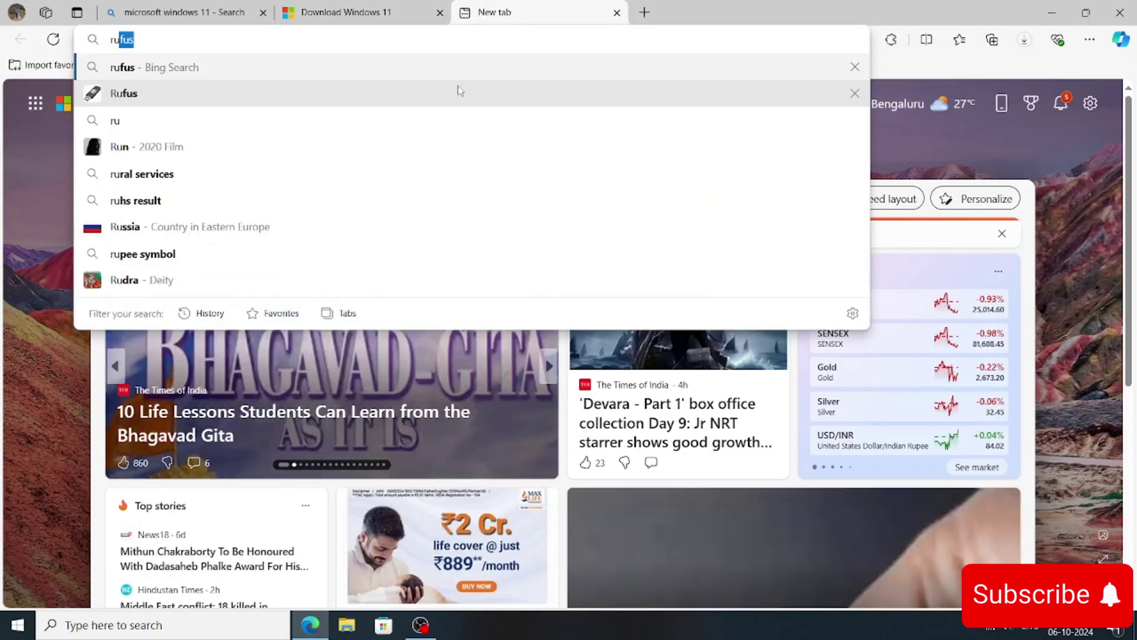
pyautogui.write('fus')
pyautogui.press('Return')
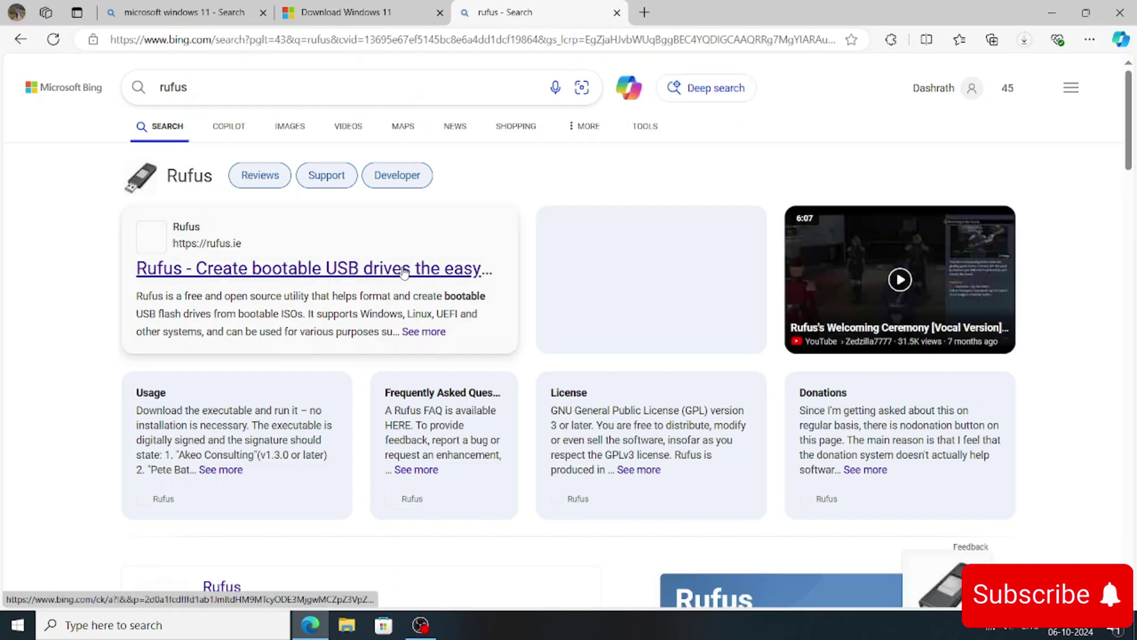
pyautogui.click(405, 269)
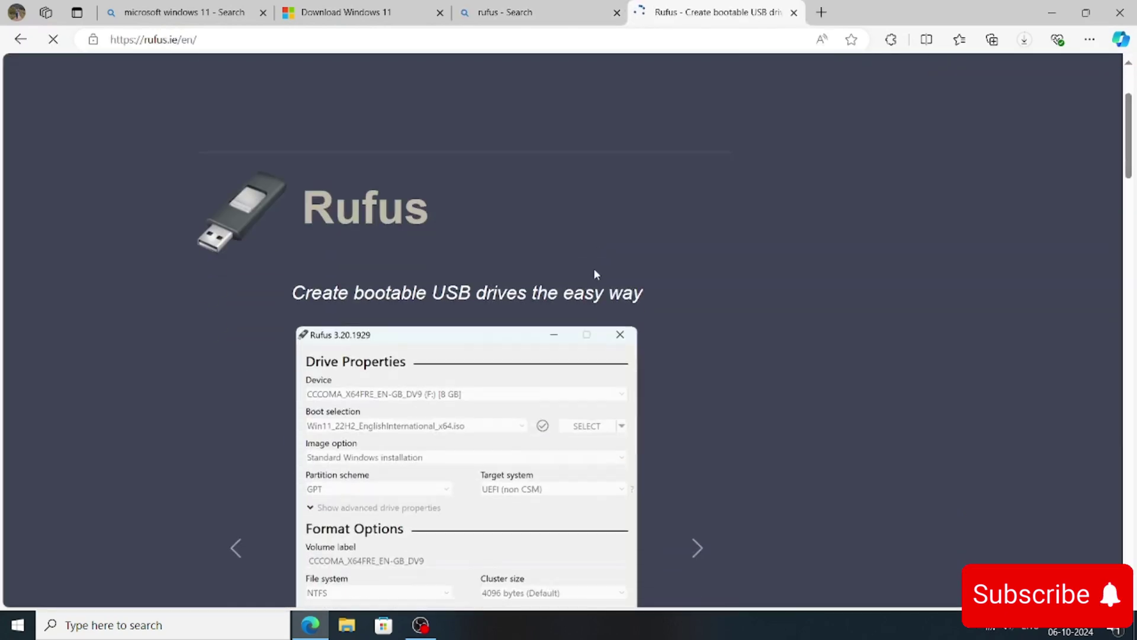
# Download the standard Windows x64 release rufus-4.5.exe, dismiss the ad, and run the downloaded file
pyautogui.scroll(-8, 593, 268)
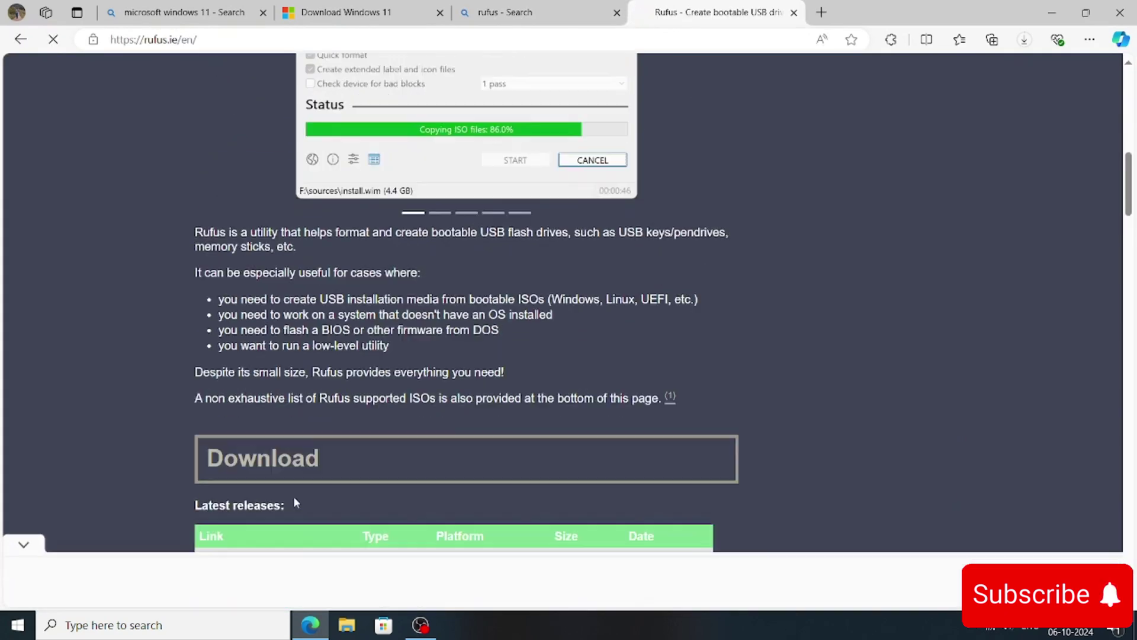
pyautogui.scroll(-3, 294, 500)
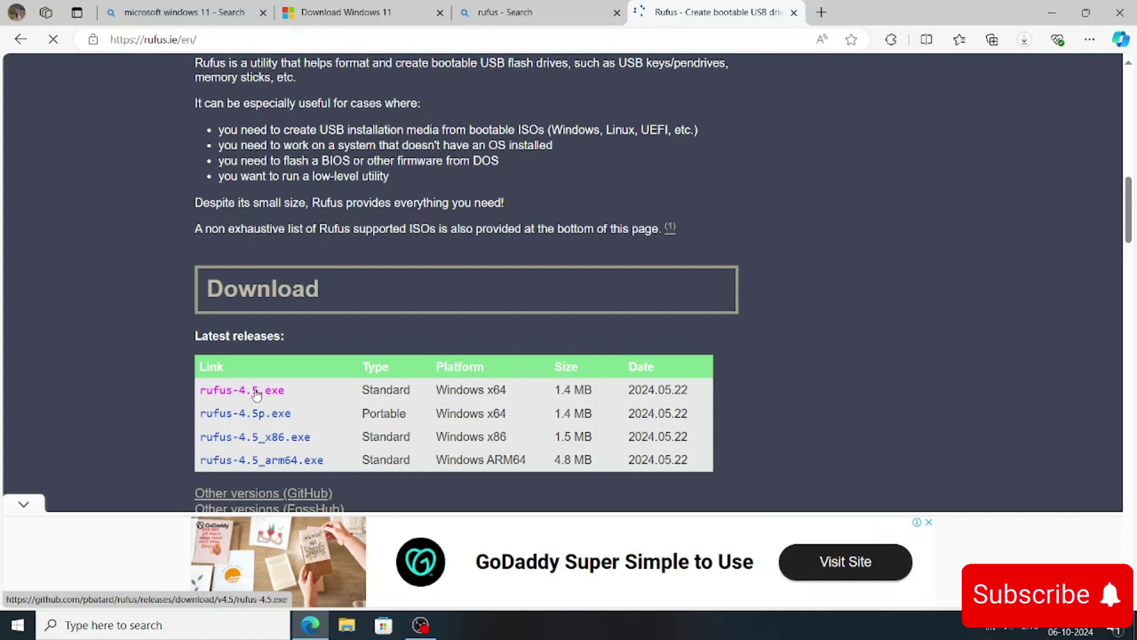
pyautogui.click(256, 394)
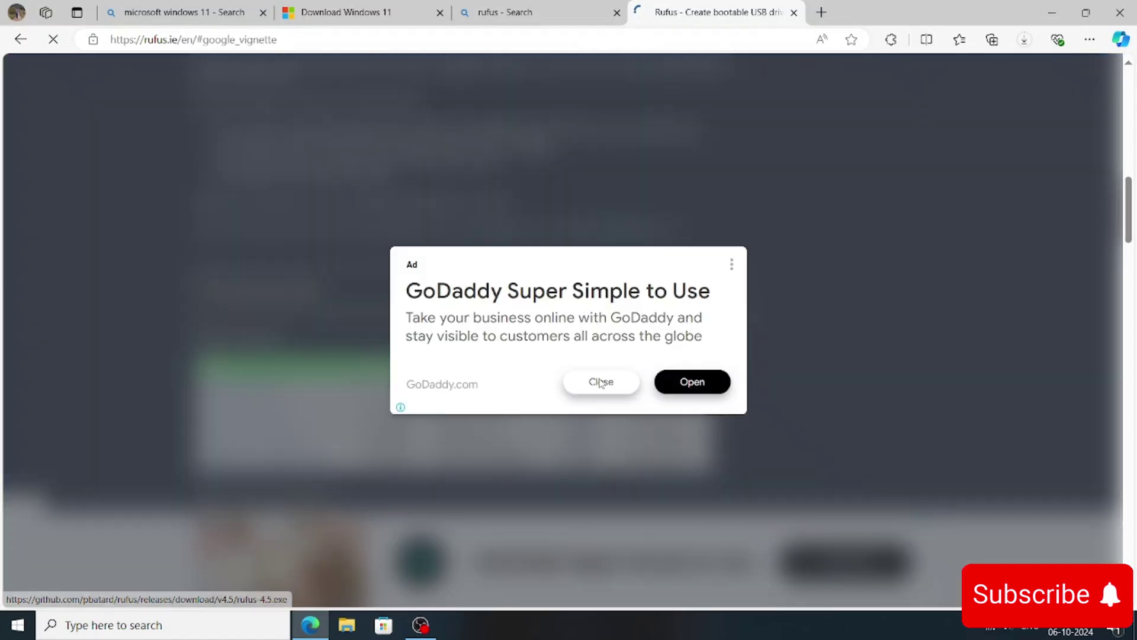
pyautogui.click(713, 276)
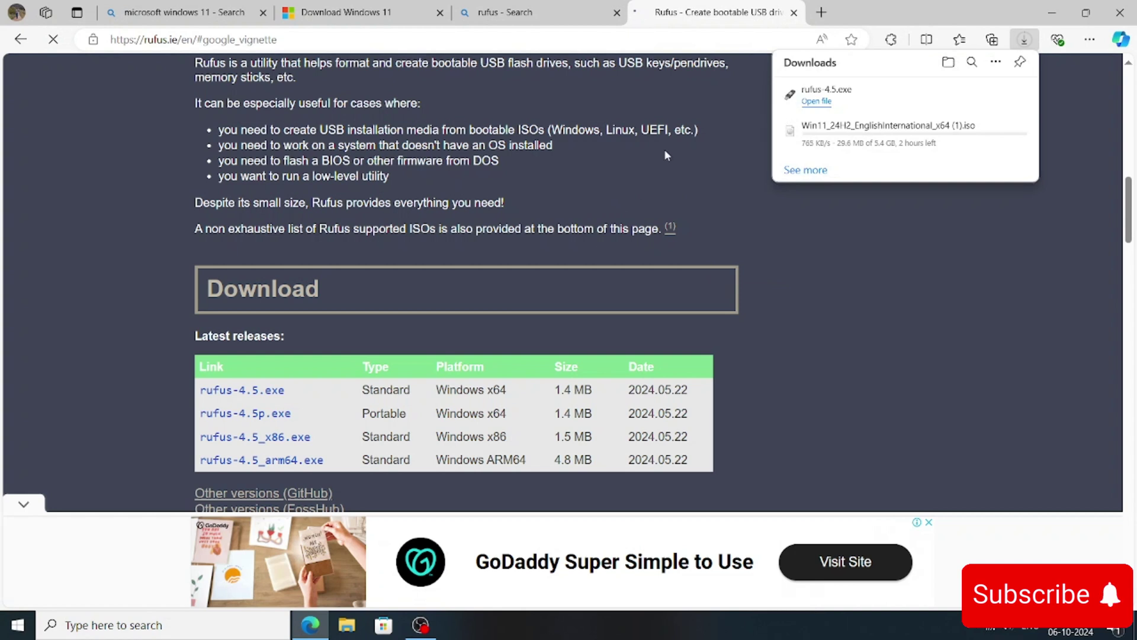
pyautogui.click(816, 103)
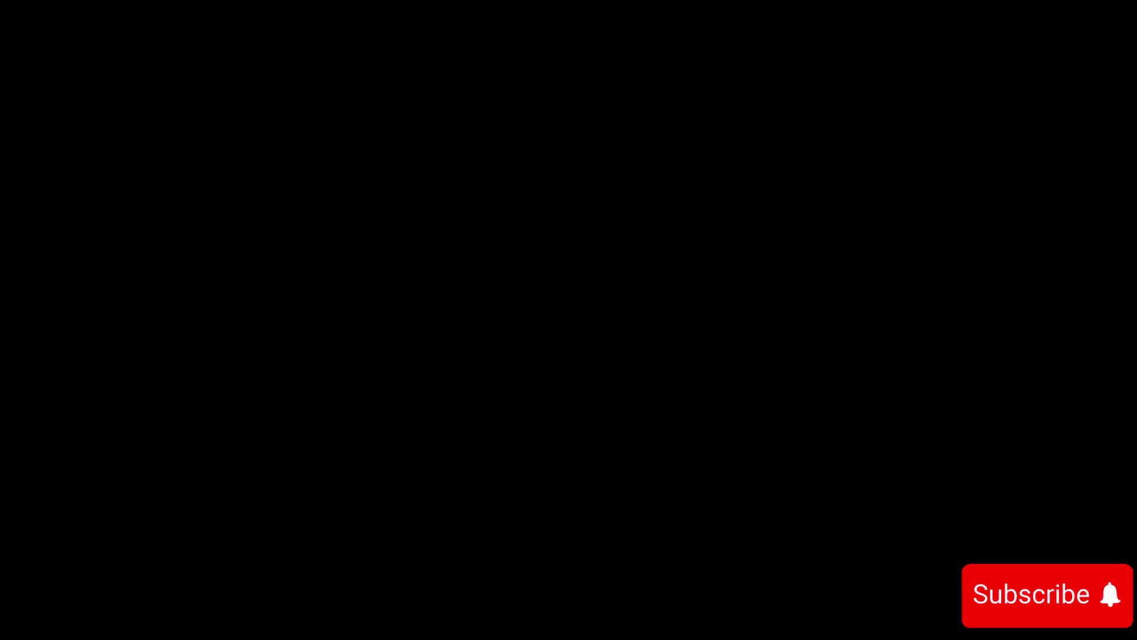
pyautogui.click(670, 311)
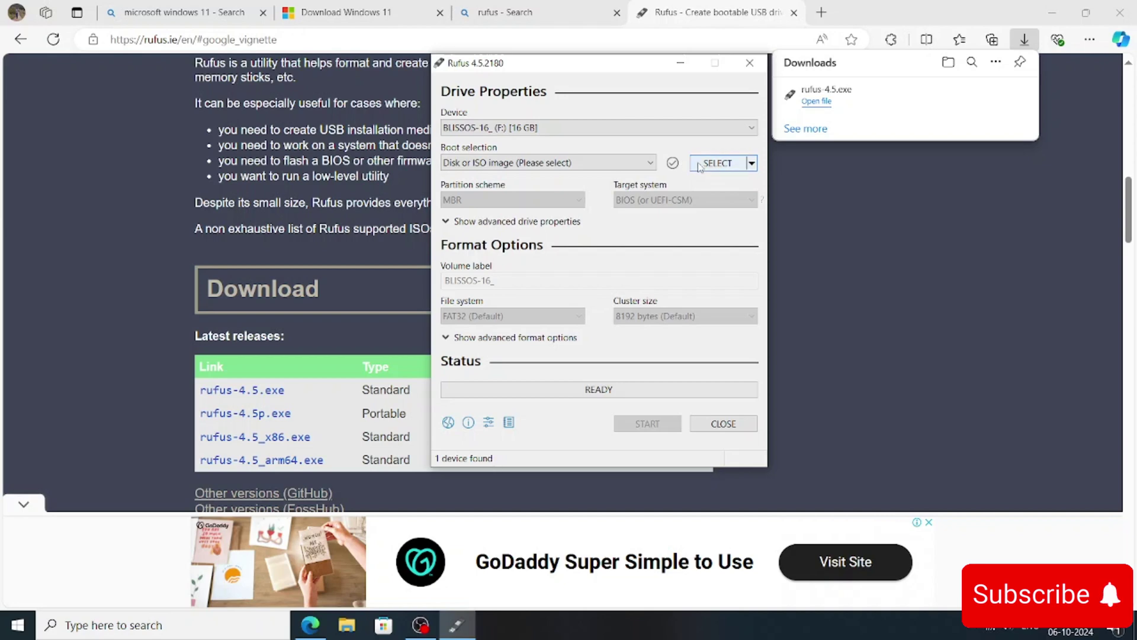
# Choose the 16 GB BLISSOS-16_ (F:) drive as the device and load Win11_24H2_EnglishInternational_x64.iso as the boot image
pyautogui.click(652, 128)
pyautogui.click(650, 139)
pyautogui.click(717, 163)
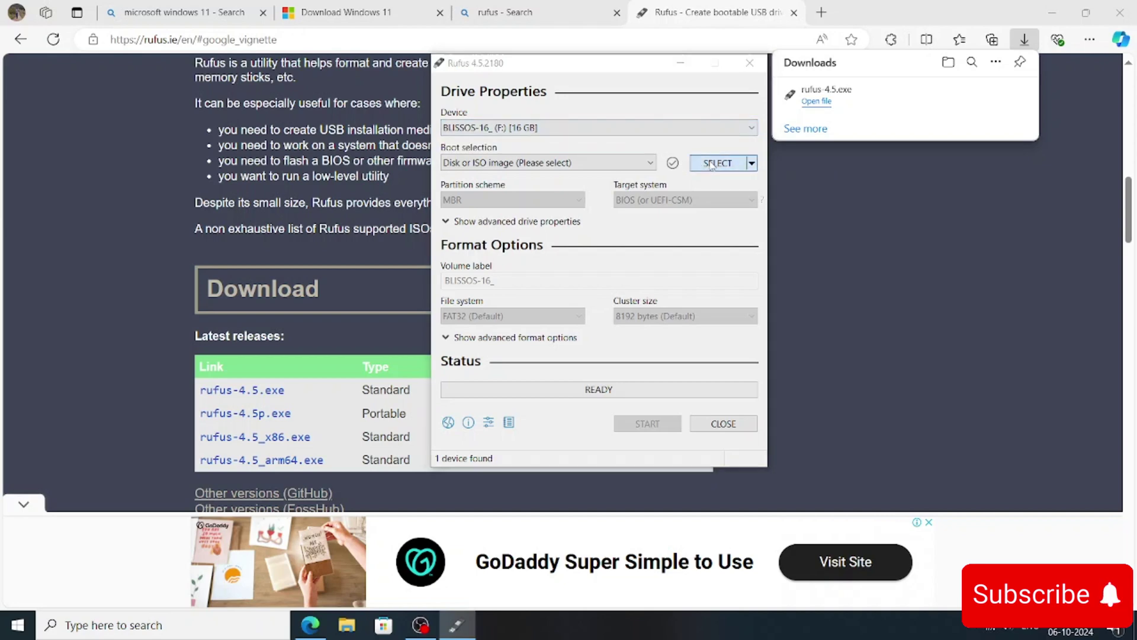
pyautogui.click(657, 200)
pyautogui.click(875, 404)
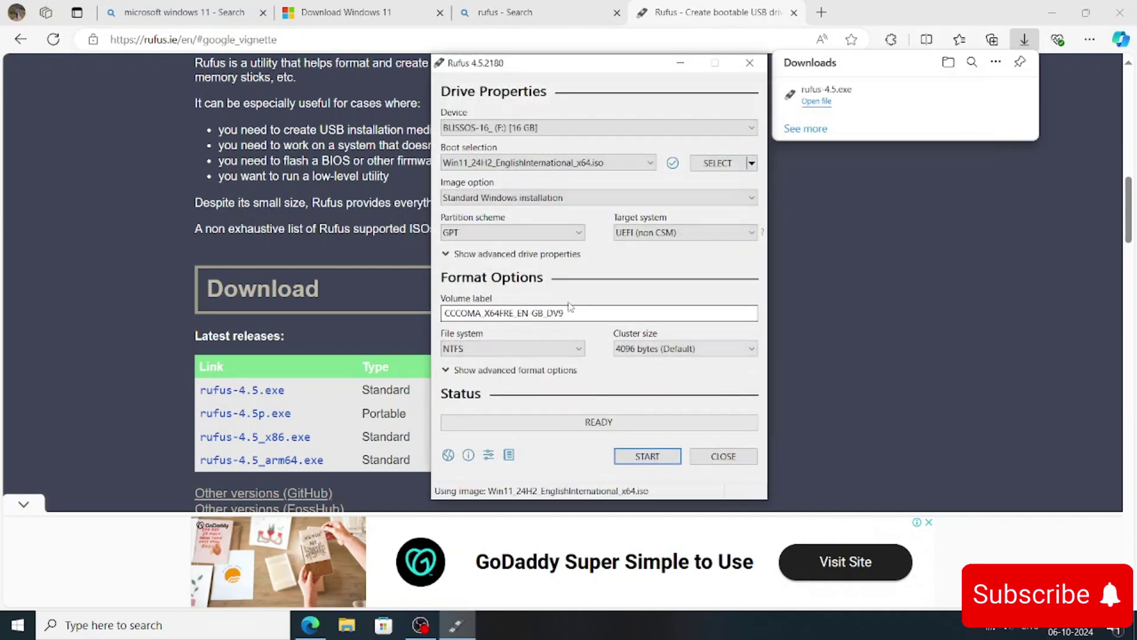
# Start writing the USB drive, toggle the online Microsoft account and RAM/Secure Boot/TPM 2.0 requirement options, and accept erasing the drive
pyautogui.click(647, 456)
pyautogui.click(542, 272)
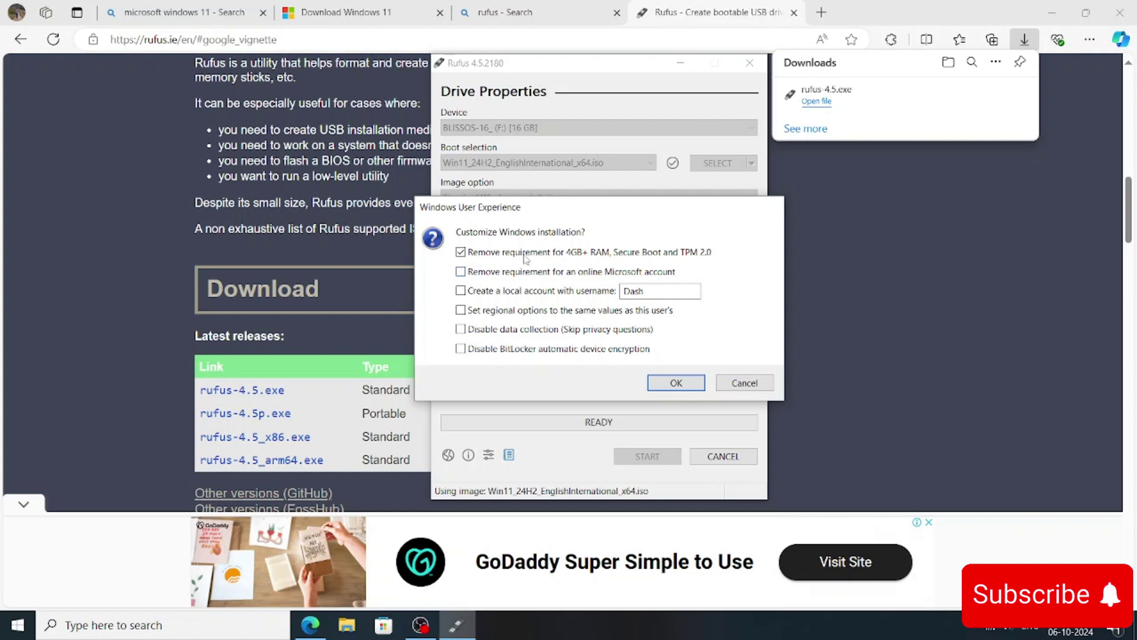
pyautogui.click(527, 251)
pyautogui.click(676, 382)
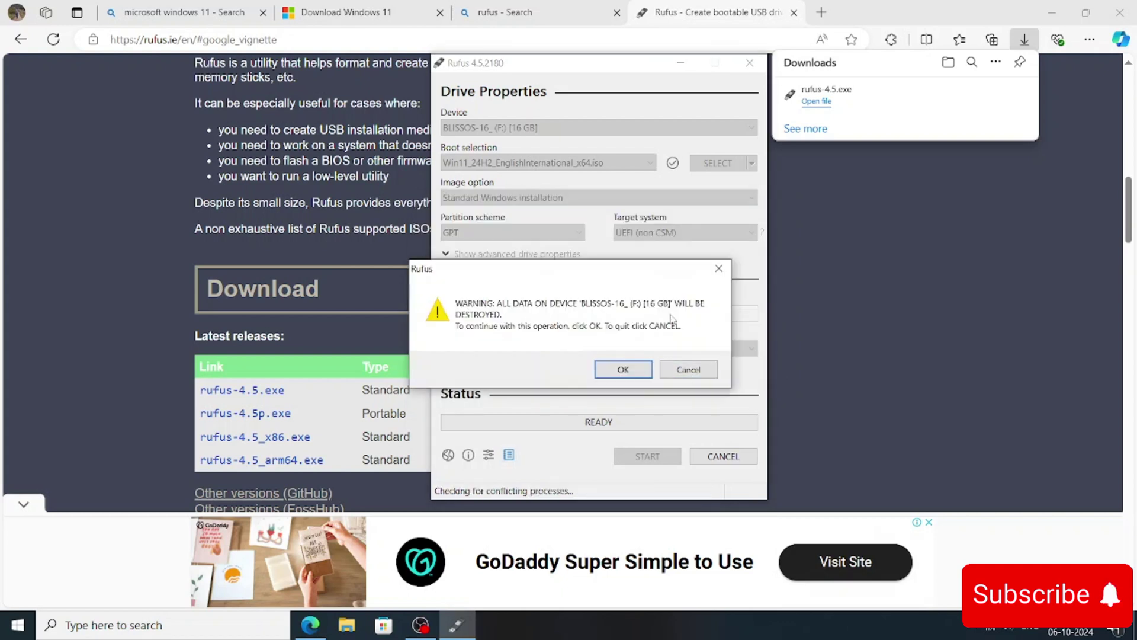
pyautogui.click(620, 368)
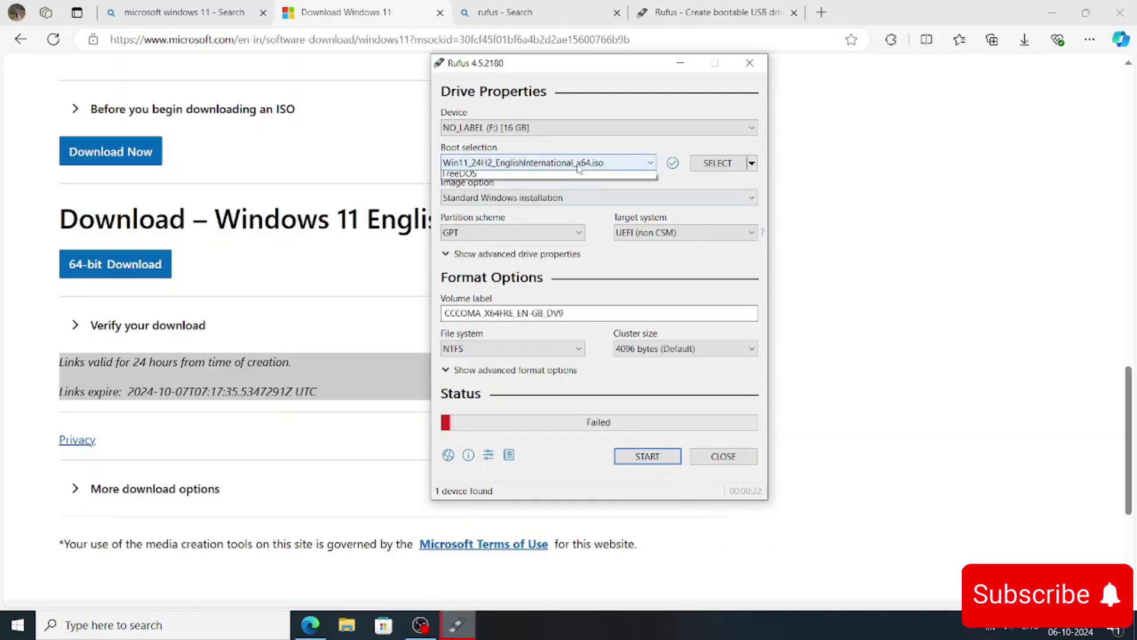
# Start the USB creation again and toggle the removal of the online-account and RAM/Secure Boot/TPM 2.0 requirements
pyautogui.click(578, 163)
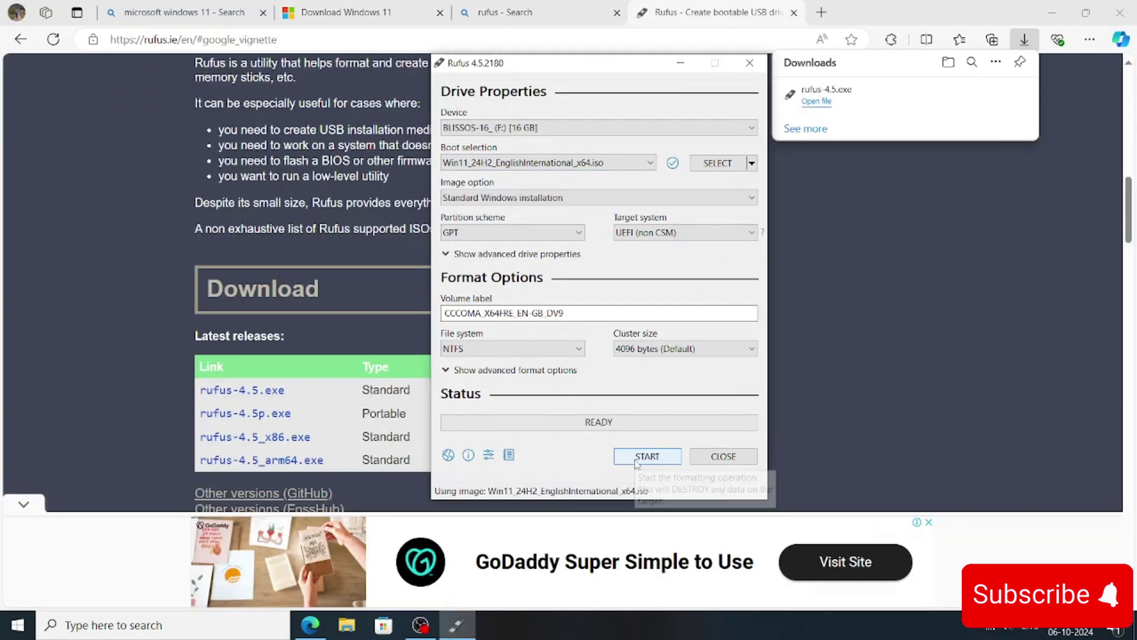
pyautogui.click(647, 456)
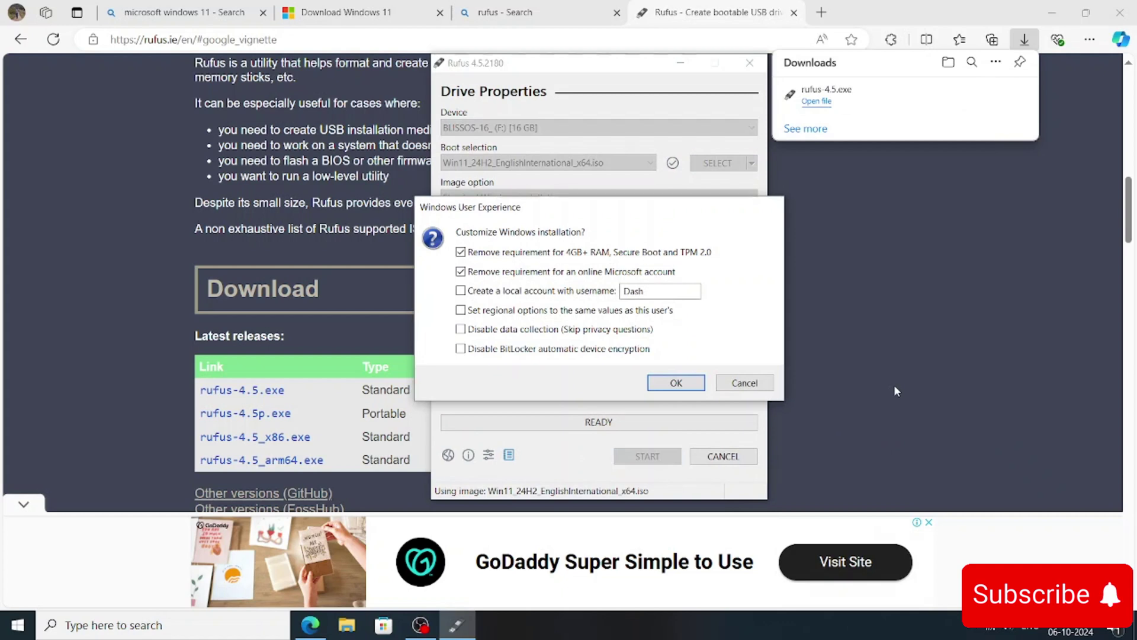
pyautogui.click(524, 276)
pyautogui.click(529, 252)
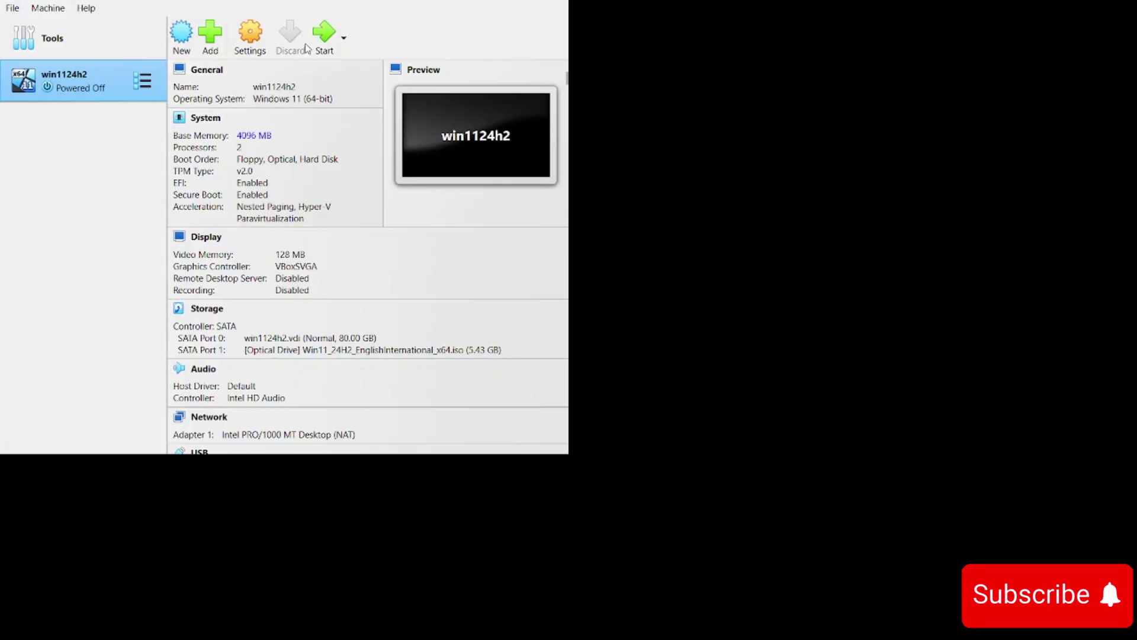
# Switch to VirtualBox and boot the win1124h2 virtual machine into Windows 11 Setup
pyautogui.click(314, 38)
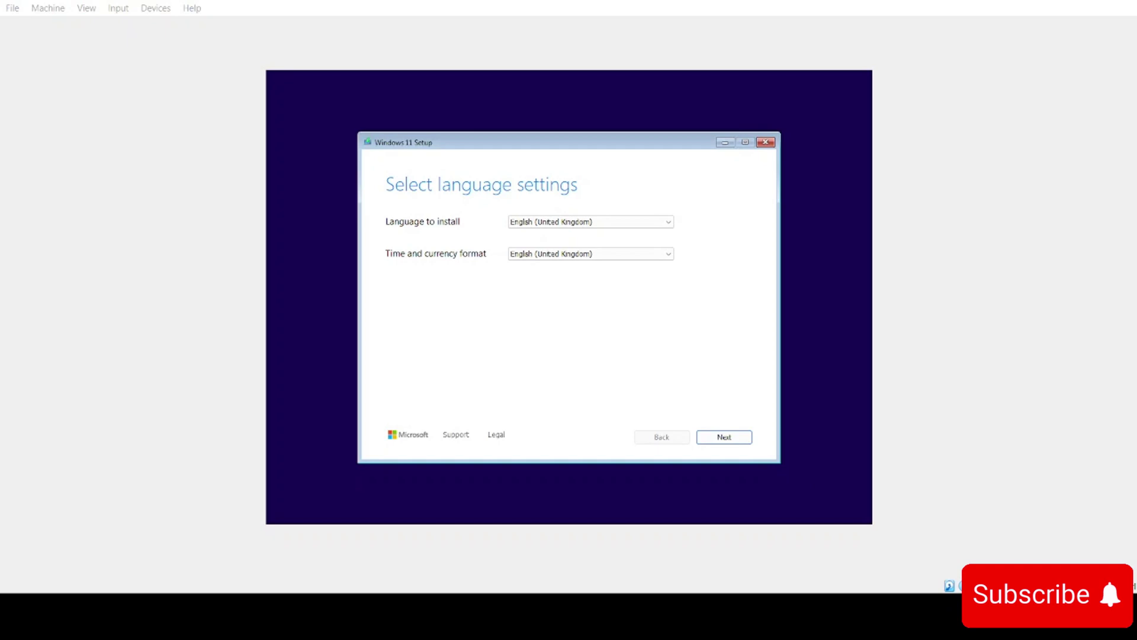
pyautogui.click(886, 48)
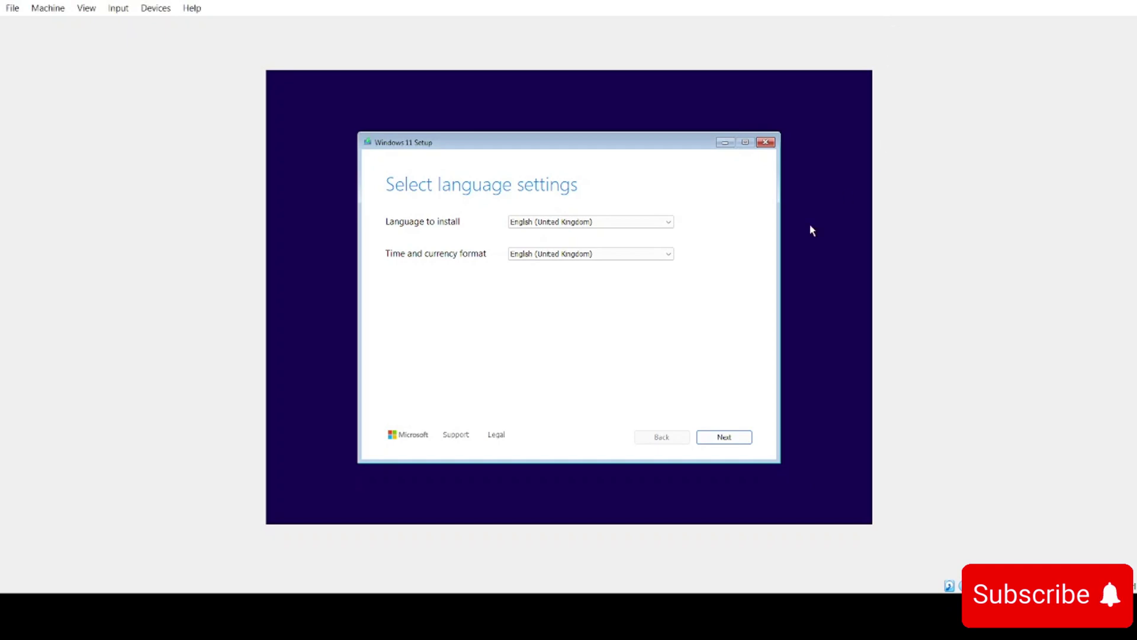
# Keep English (United Kingdom) as the install language, set the time and currency format to English (India), and accept the English (India) keyboard
pyautogui.click(653, 225)
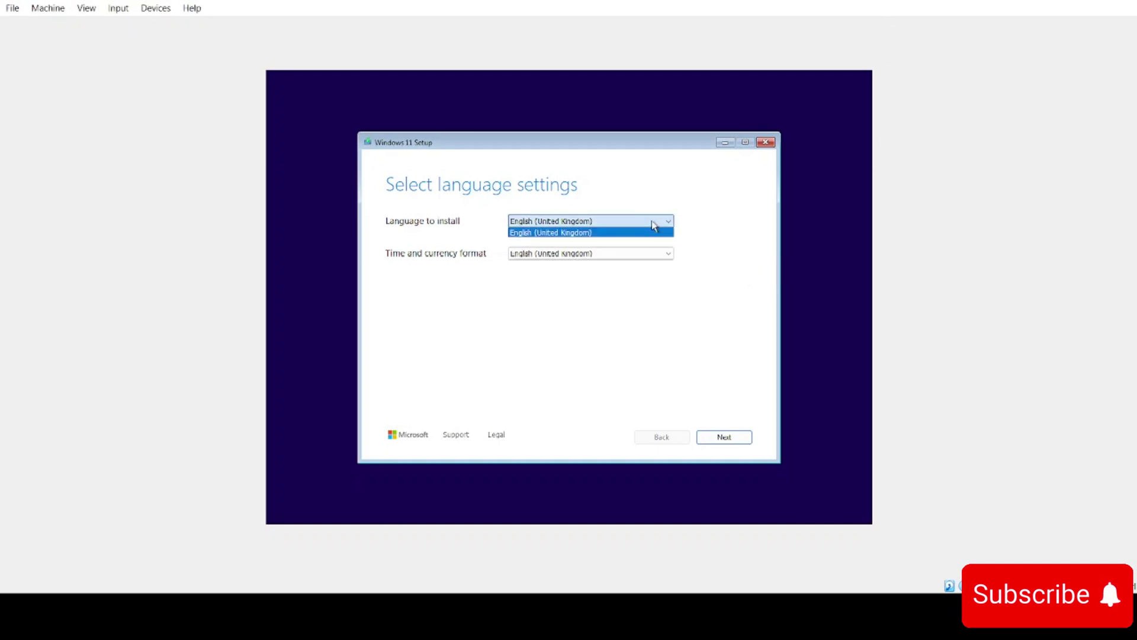
pyautogui.click(653, 255)
pyautogui.click(653, 255)
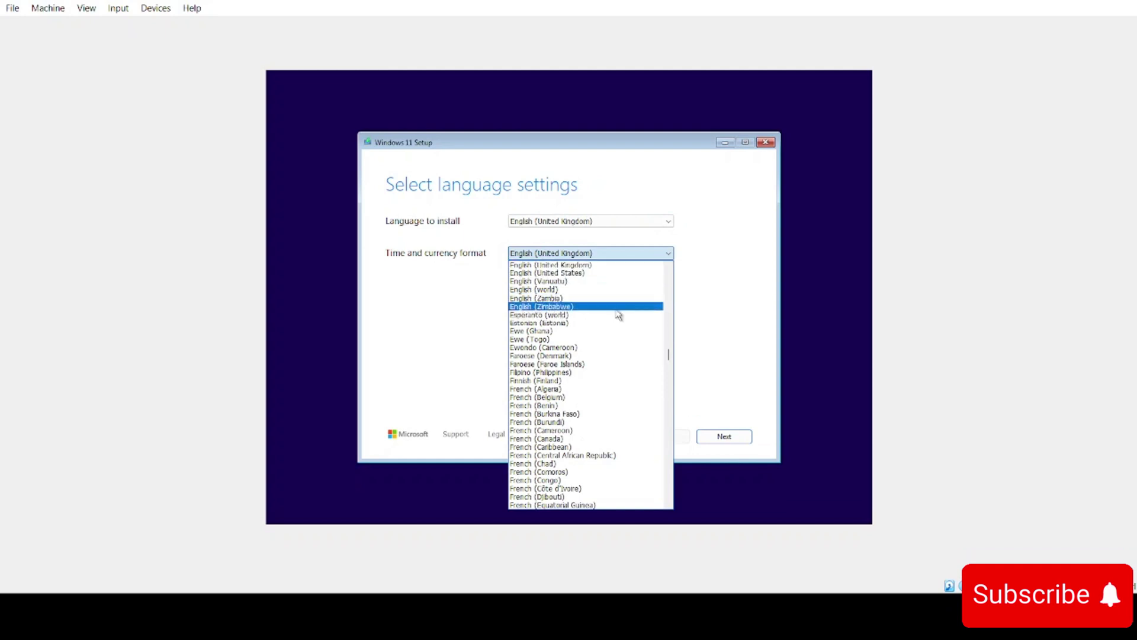
pyautogui.scroll(4, 589, 340)
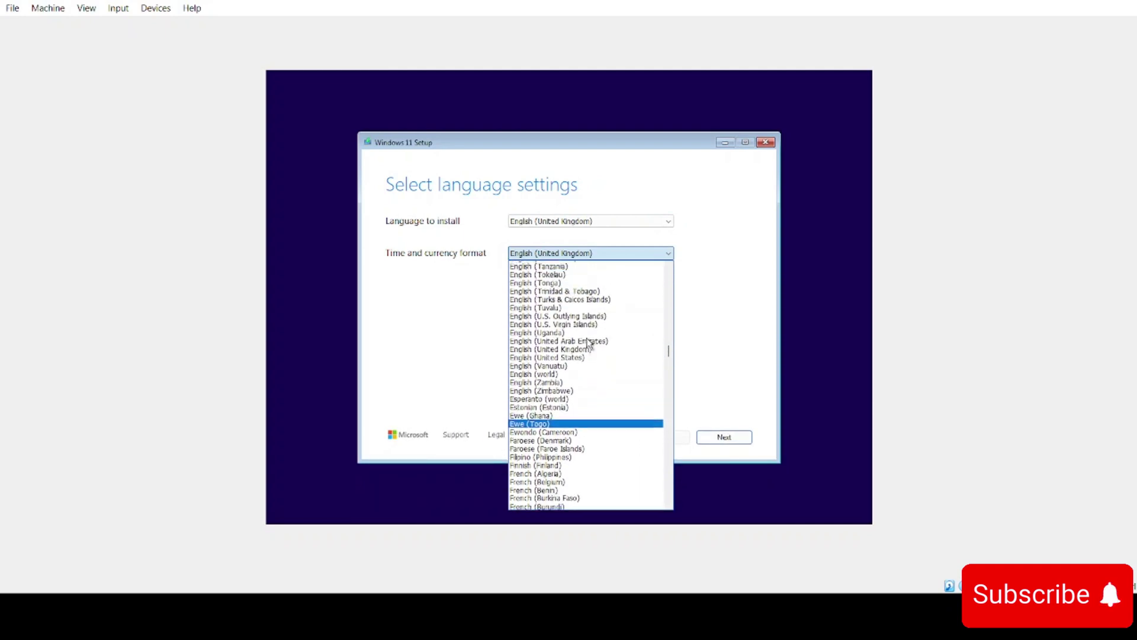
pyautogui.scroll(10, 589, 340)
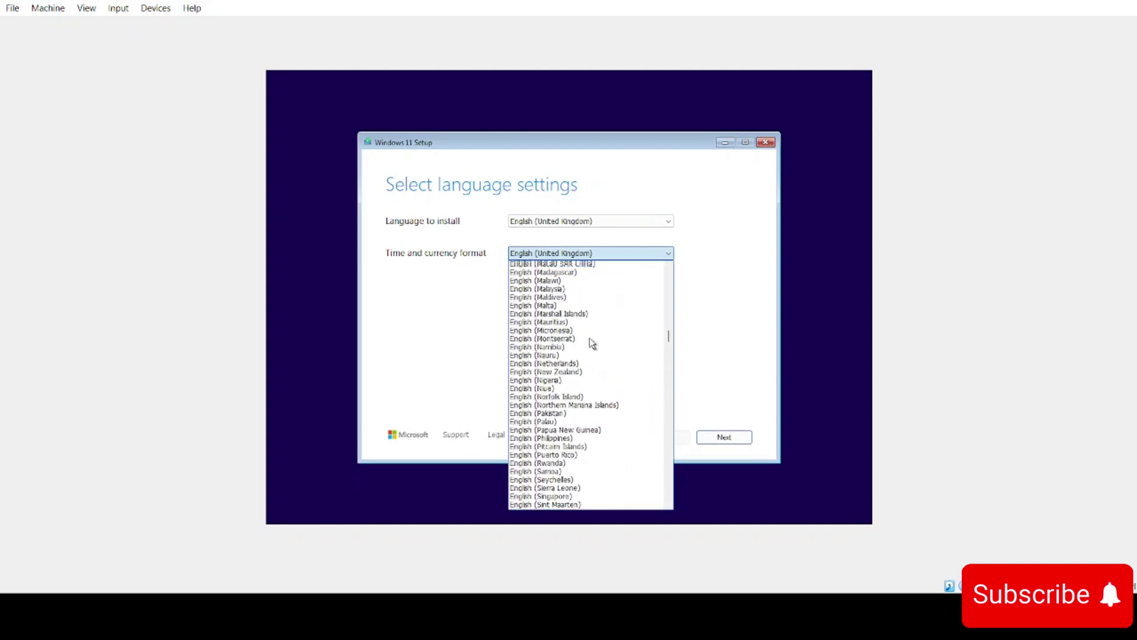
pyautogui.scroll(7, 592, 342)
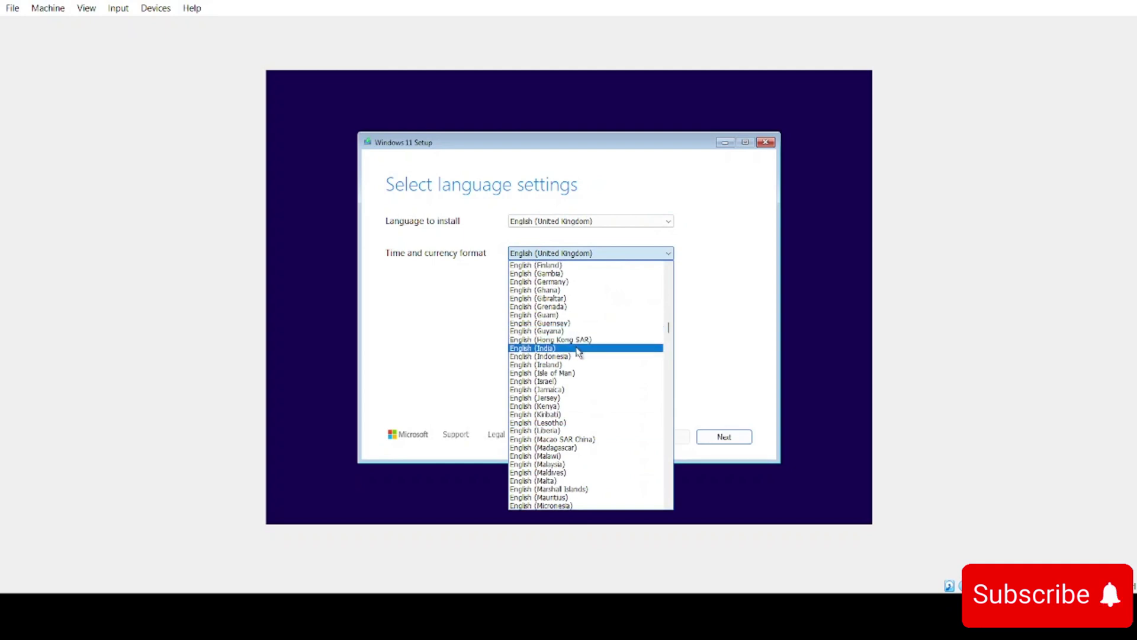
pyautogui.click(579, 349)
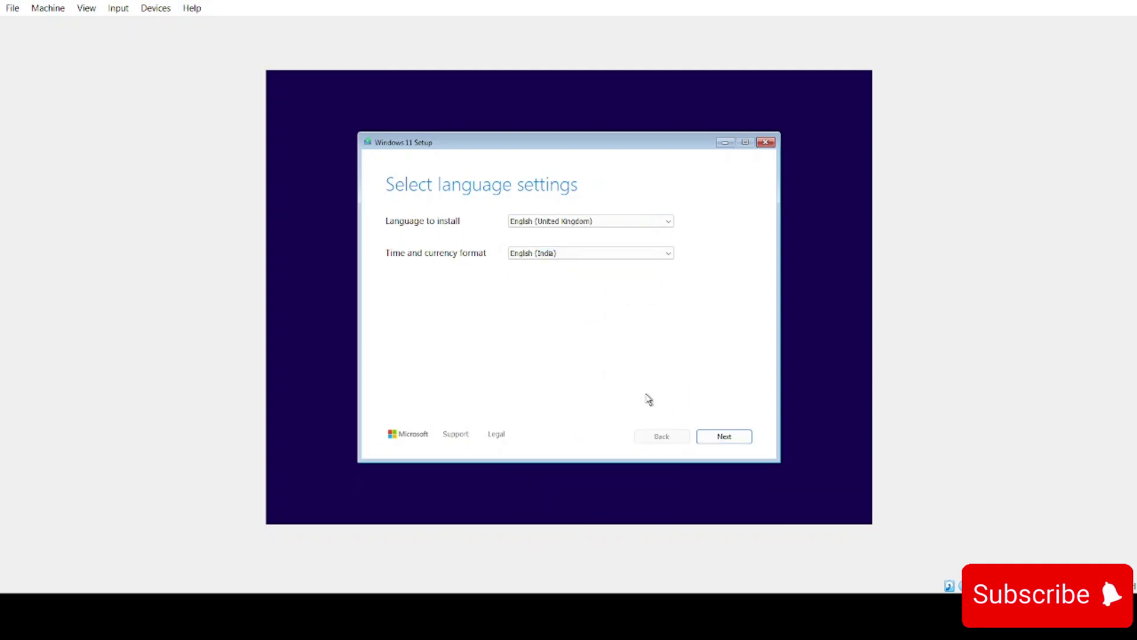
pyautogui.click(732, 435)
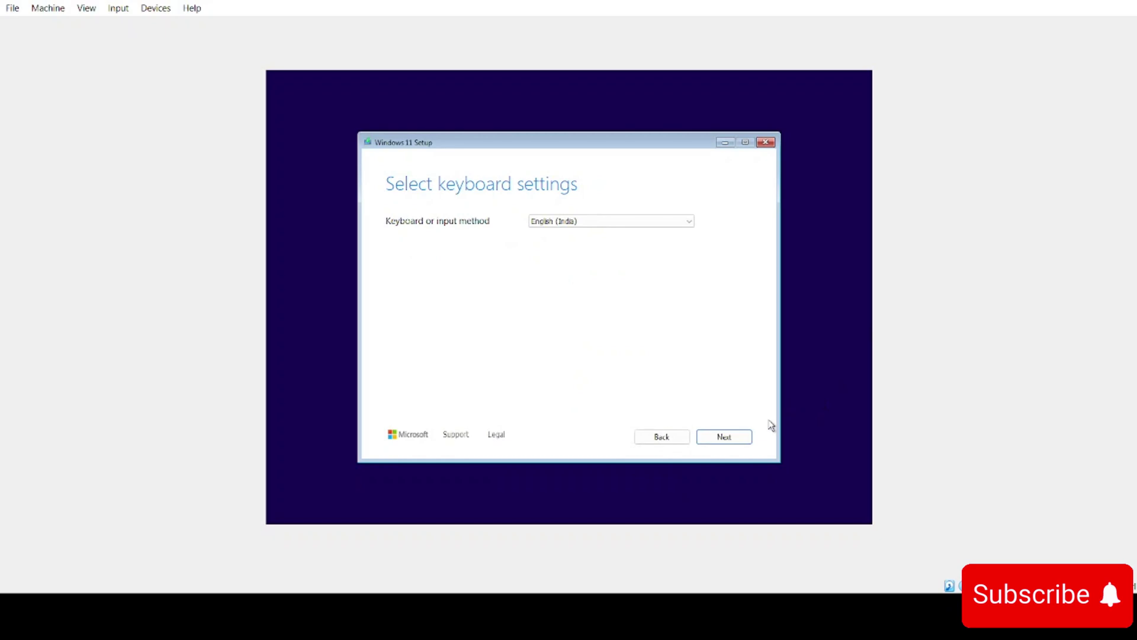
pyautogui.click(731, 440)
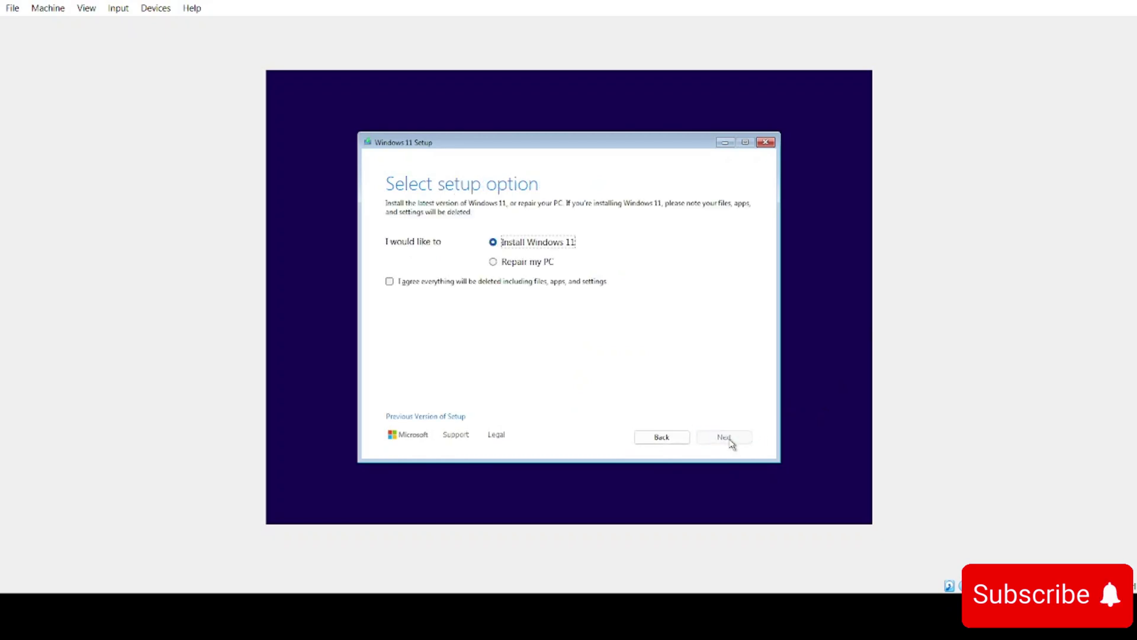
# Agree to deleting all files, apps and settings for the Windows 11 installation and continue without a product key
pyautogui.click(461, 282)
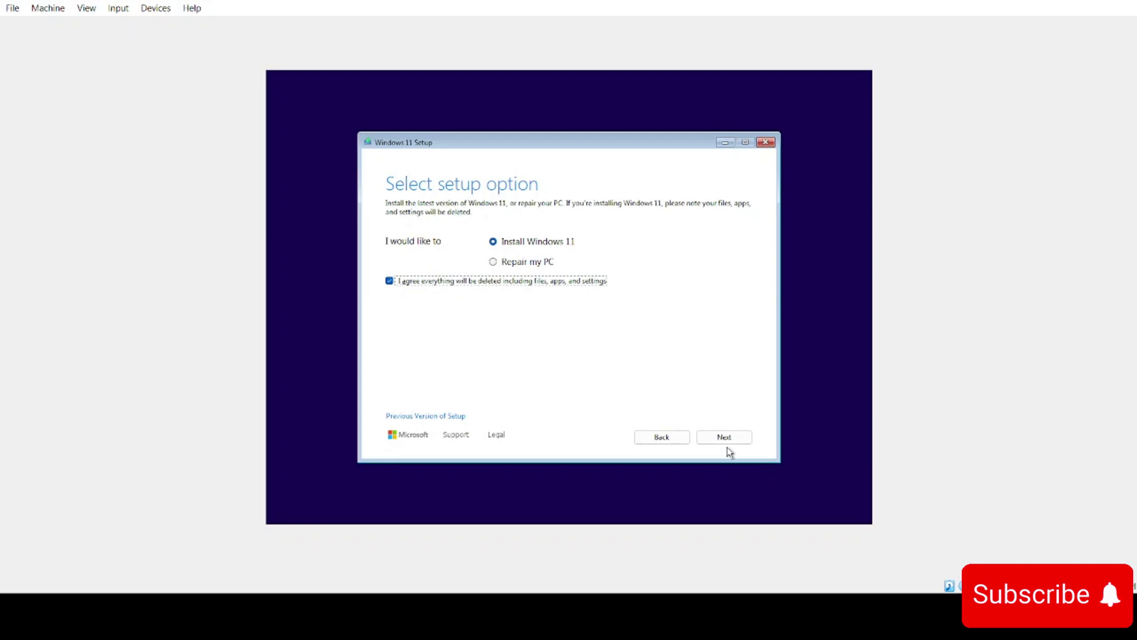
pyautogui.click(728, 441)
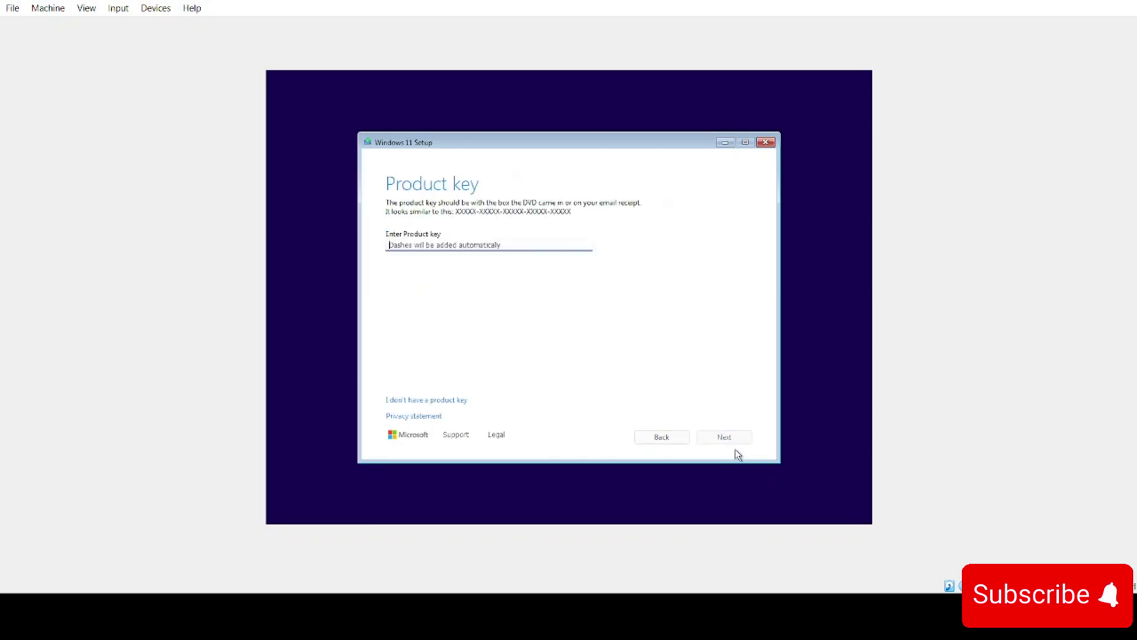
pyautogui.click(438, 400)
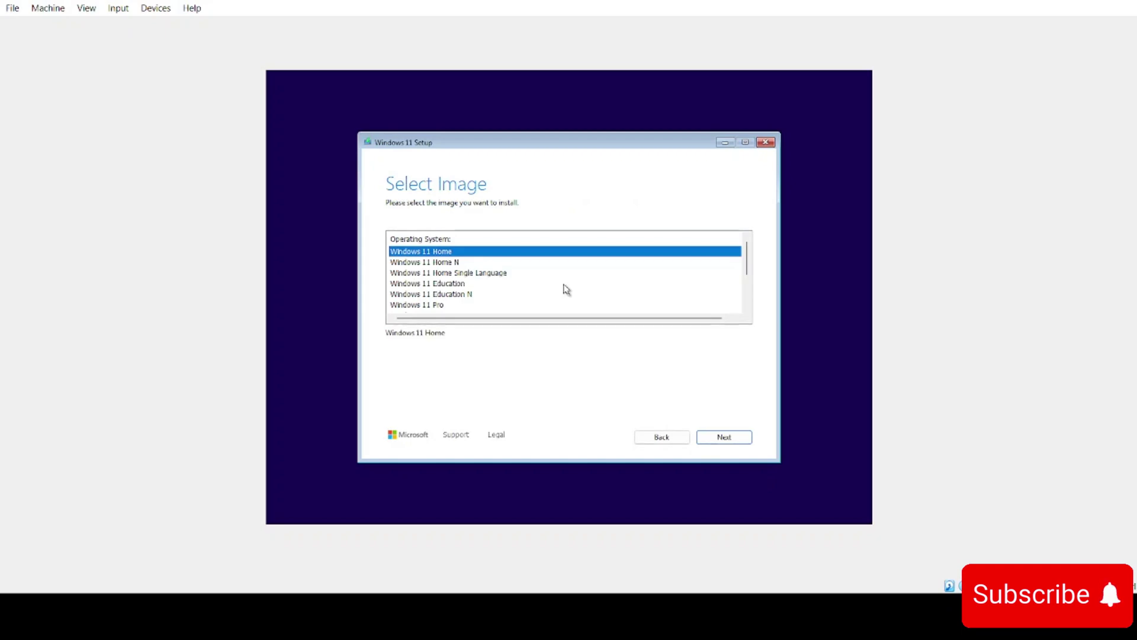
# Choose Windows 11 Home Single Language as the image to install and accept the licence terms
pyautogui.click(468, 274)
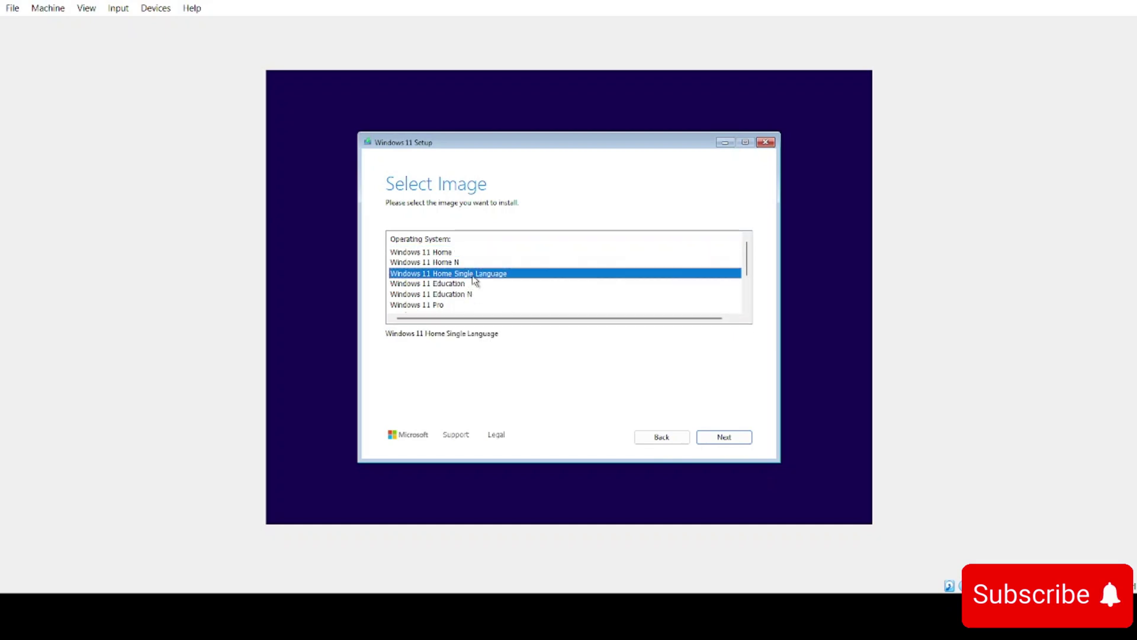
pyautogui.click(723, 441)
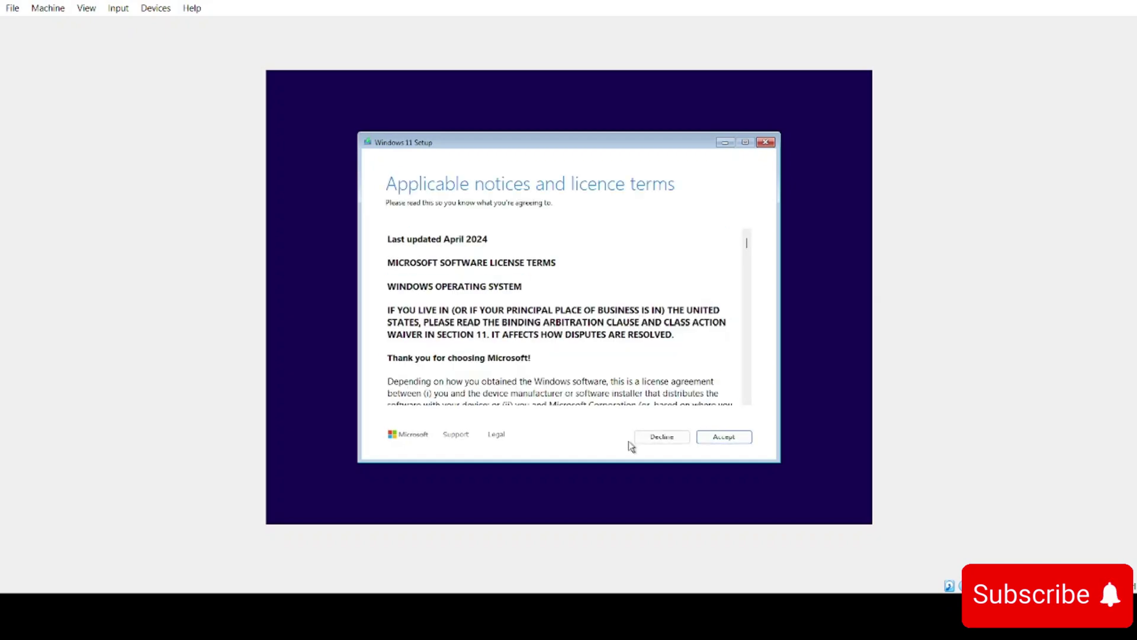
pyautogui.click(719, 449)
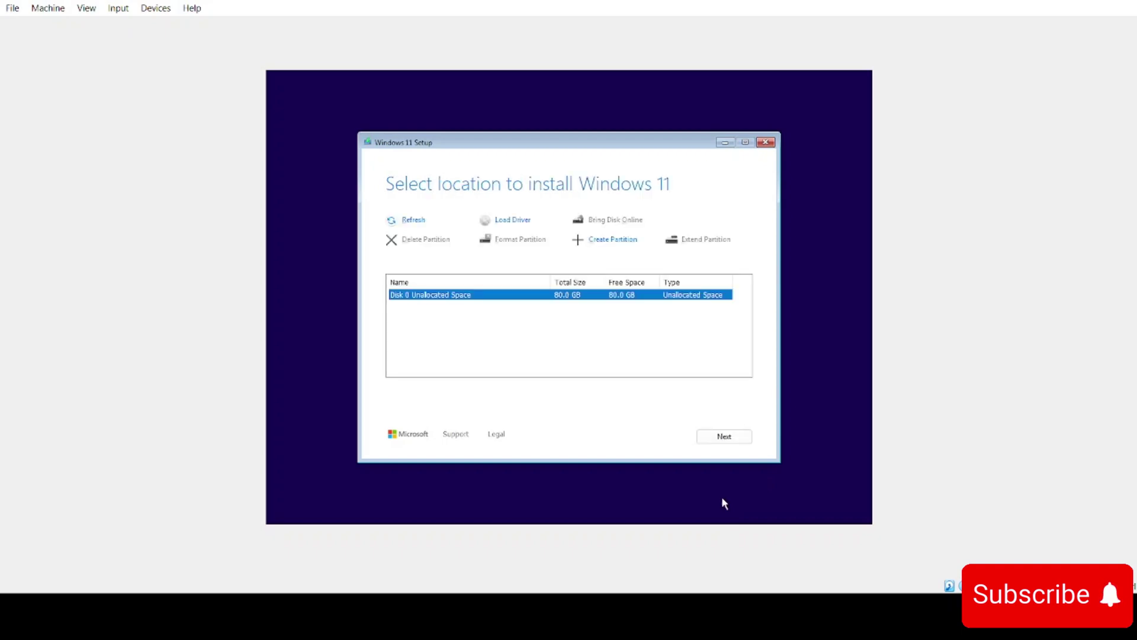
# Create an 81918 MB partition on the unallocated space of Disk 0 and start installing Windows 11 on the primary partition
pyautogui.click(612, 240)
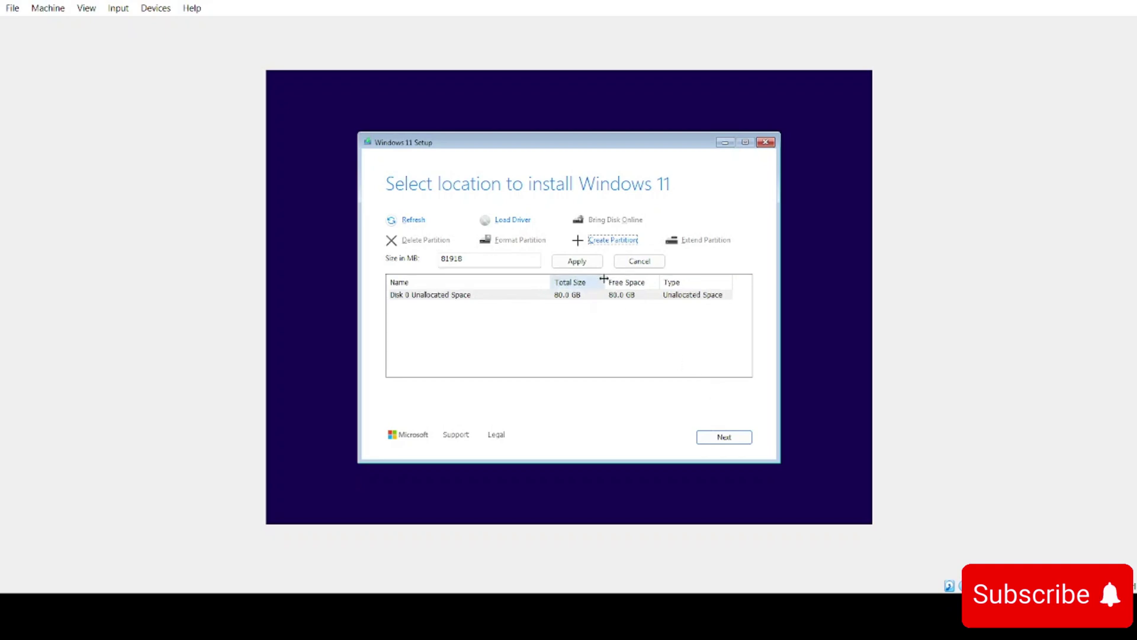
pyautogui.click(598, 265)
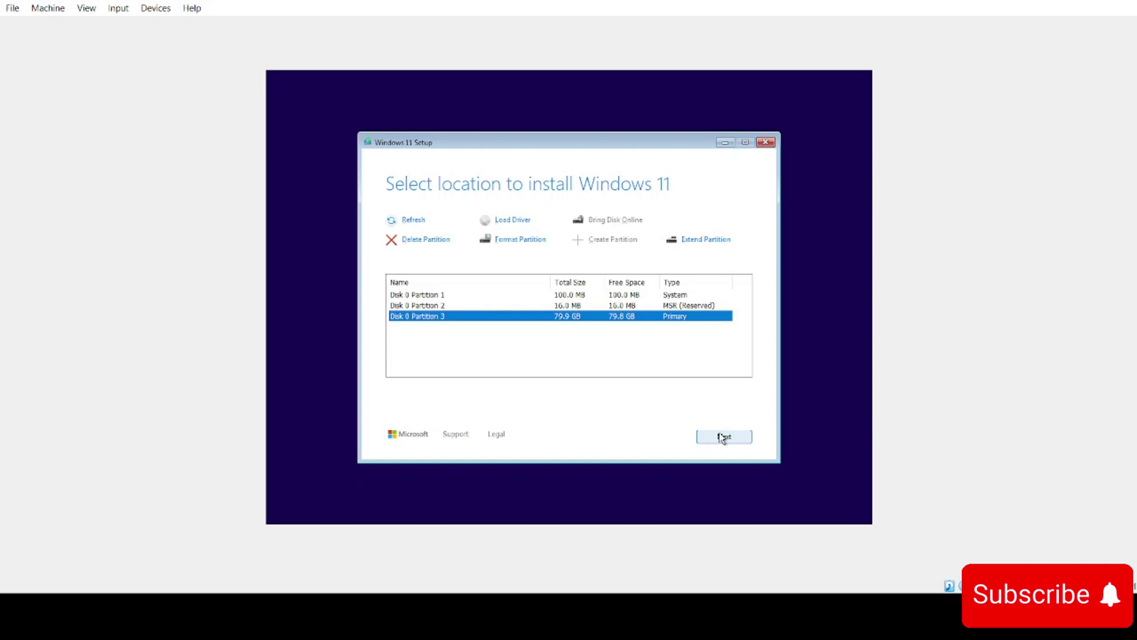
pyautogui.click(722, 437)
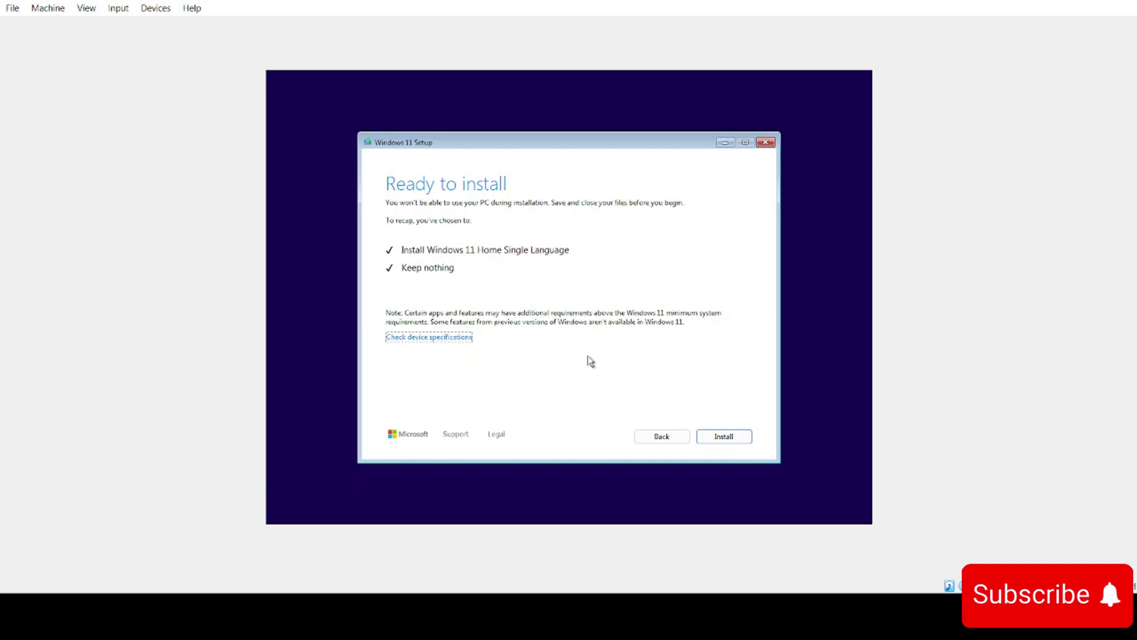
pyautogui.click(715, 439)
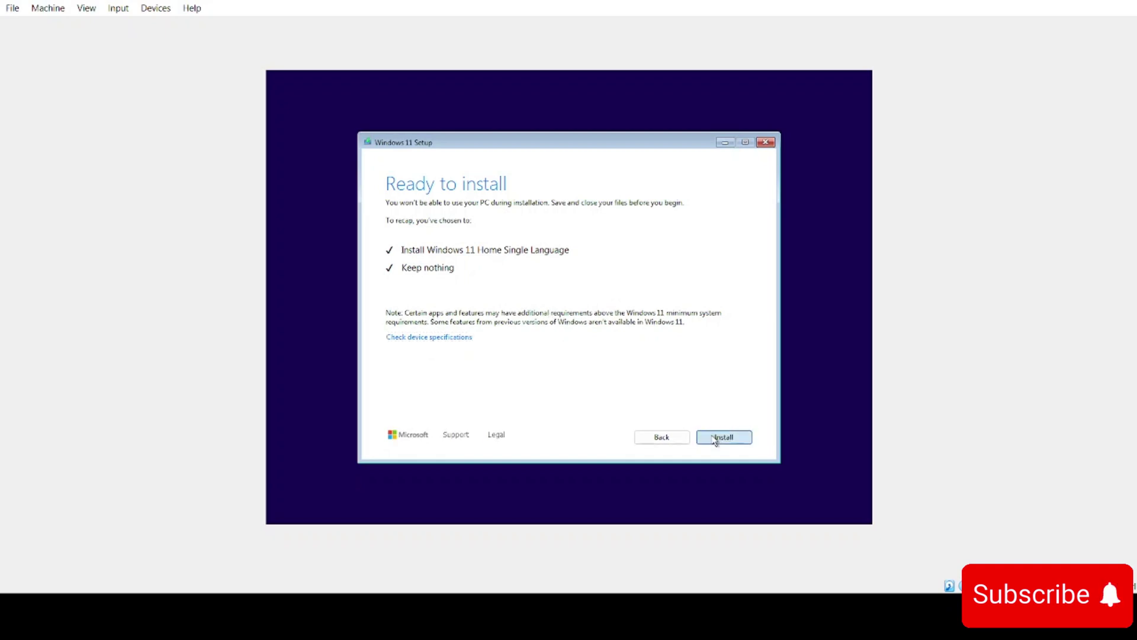